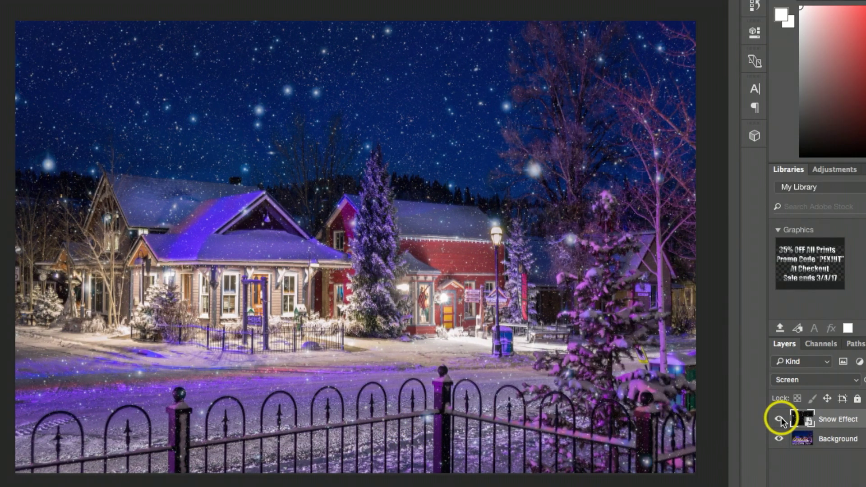
Hide and reshow the snow overlay to compare, then scroll through the channel's video rows
{"action": "left_click", "coordinate": [780, 421]}
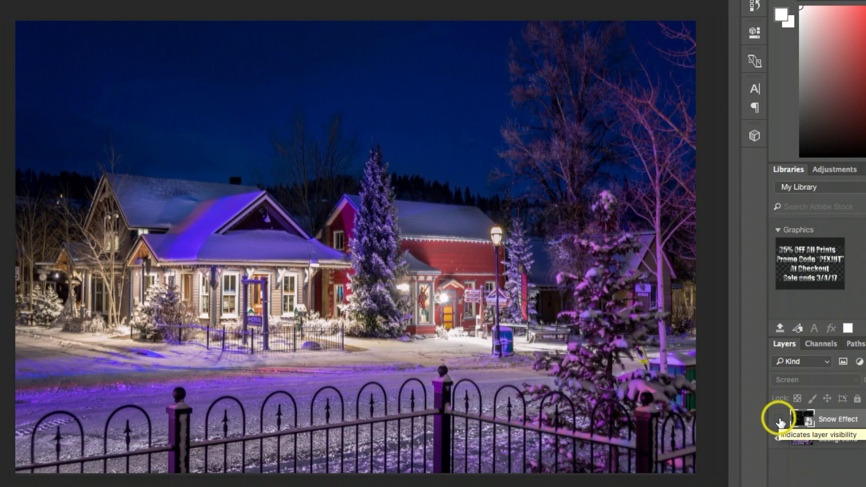
{"action": "left_click", "coordinate": [780, 420]}
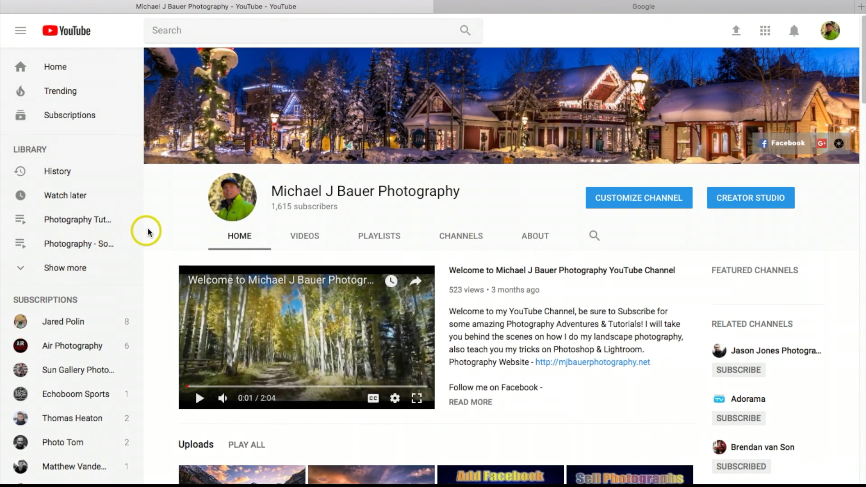
{"action": "scroll", "coordinate": [155, 255], "scroll_direction": "down", "scroll_amount": 5}
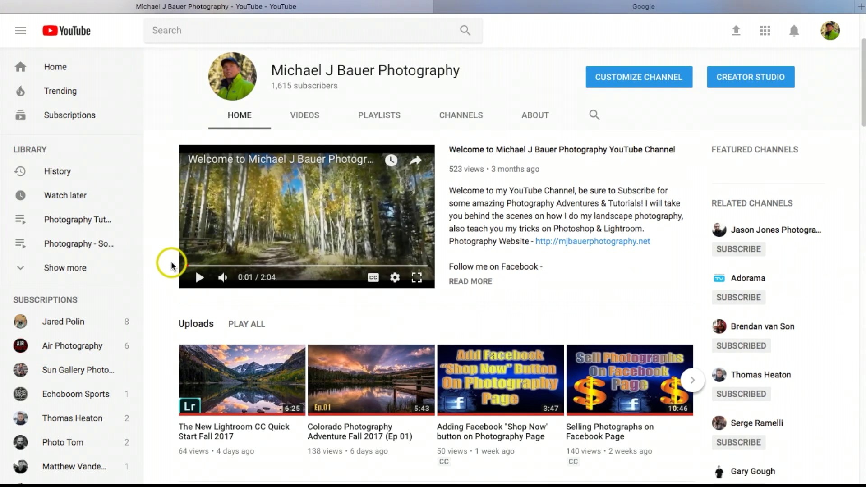
{"action": "scroll", "coordinate": [170, 269], "scroll_direction": "down", "scroll_amount": 5}
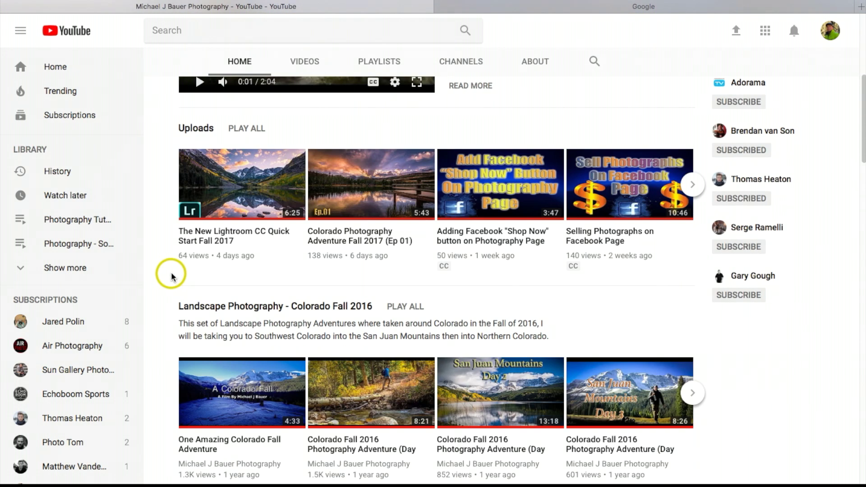
{"action": "scroll", "coordinate": [172, 277], "scroll_direction": "down", "scroll_amount": 3}
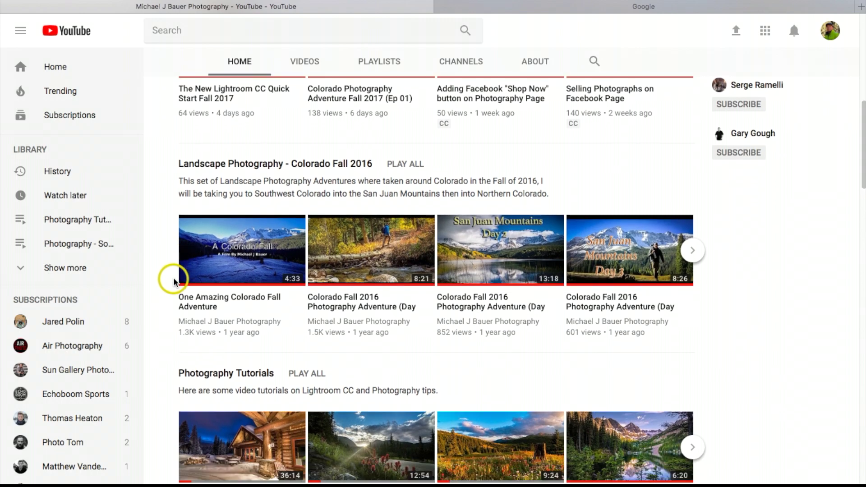
{"action": "scroll", "coordinate": [180, 286], "scroll_direction": "up", "scroll_amount": 12}
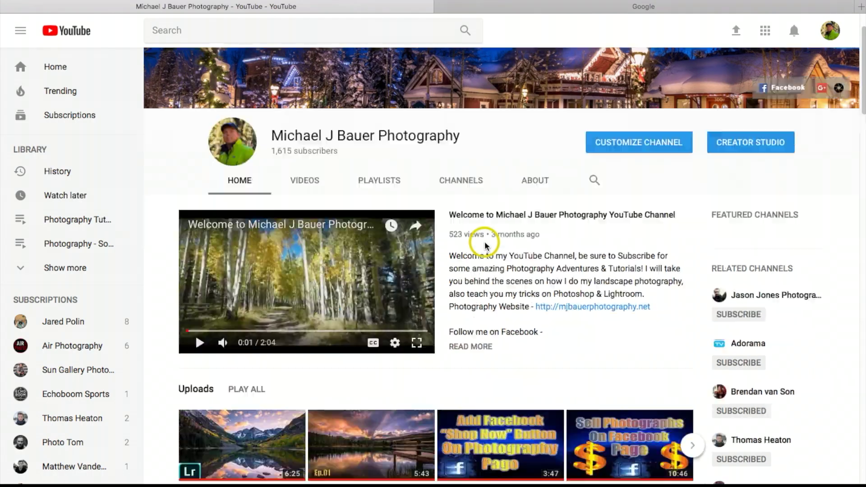
{"action": "scroll", "coordinate": [487, 246], "scroll_direction": "down", "scroll_amount": 9}
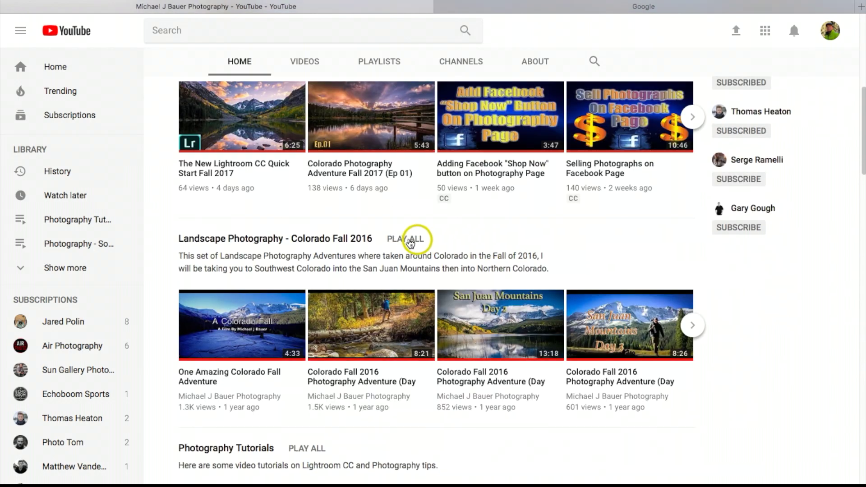
{"action": "scroll", "coordinate": [404, 246], "scroll_direction": "down", "scroll_amount": 3}
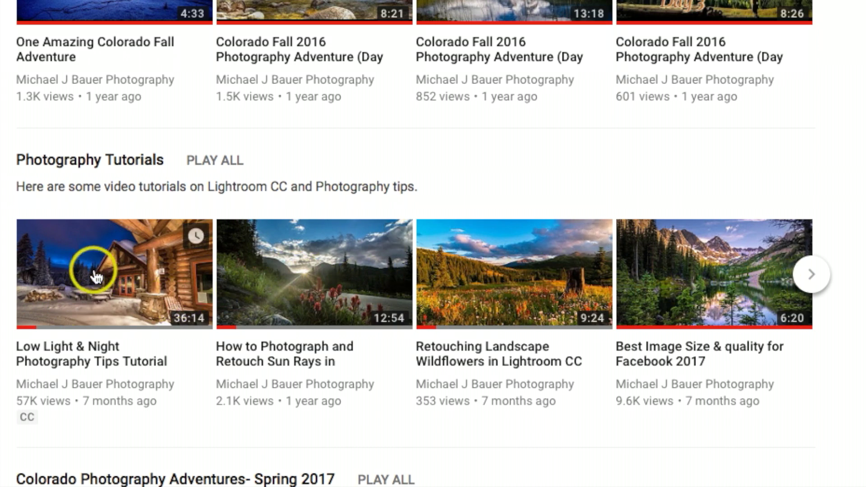
Advance the Photography Tutorials carousel to its next videos and keep browsing down the page
{"action": "left_click", "coordinate": [812, 276]}
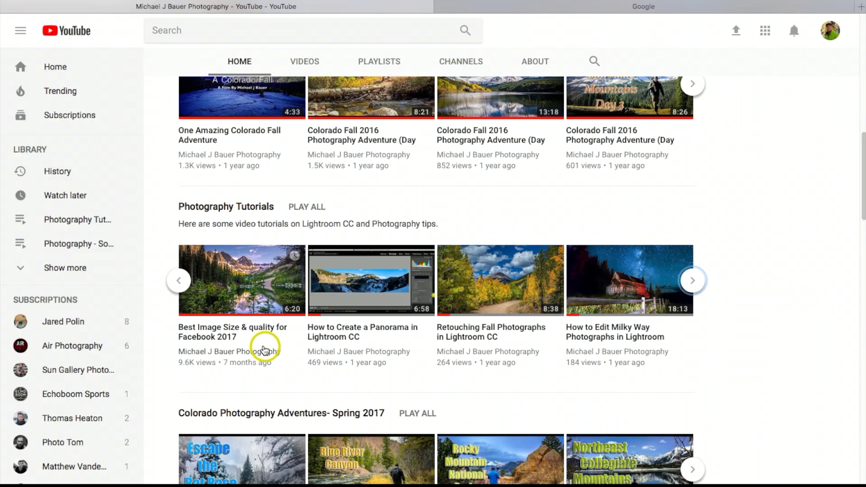
{"action": "scroll", "coordinate": [149, 379], "scroll_direction": "down", "scroll_amount": 3}
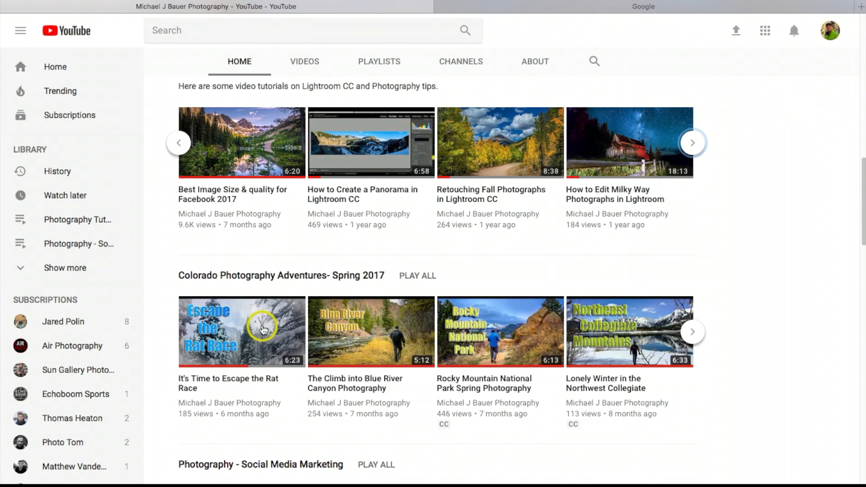
{"action": "scroll", "coordinate": [264, 330], "scroll_direction": "down", "scroll_amount": 1}
{"action": "scroll", "coordinate": [289, 331], "scroll_direction": "down", "scroll_amount": 2}
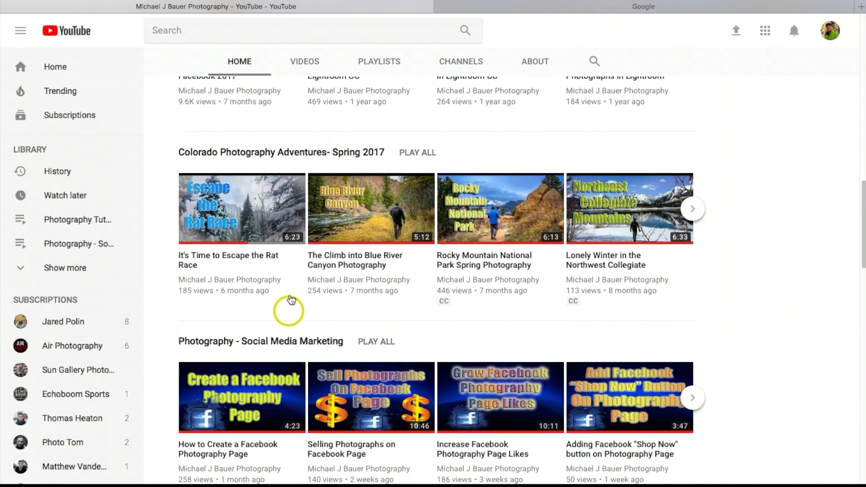
{"action": "scroll", "coordinate": [298, 302], "scroll_direction": "down", "scroll_amount": 1}
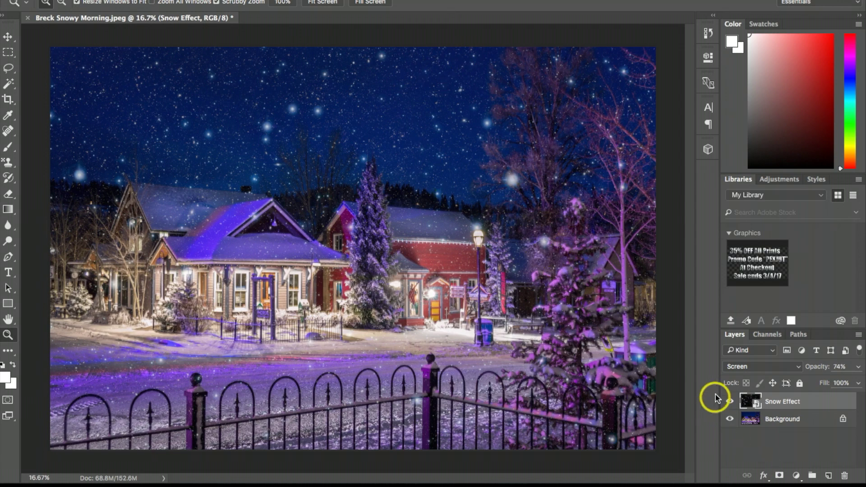
{"action": "left_click", "coordinate": [730, 402]}
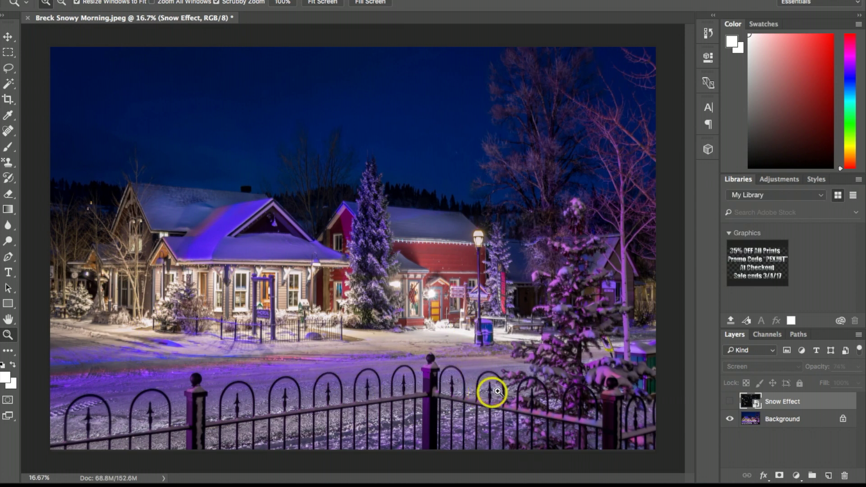
{"action": "left_click", "coordinate": [443, 268]}
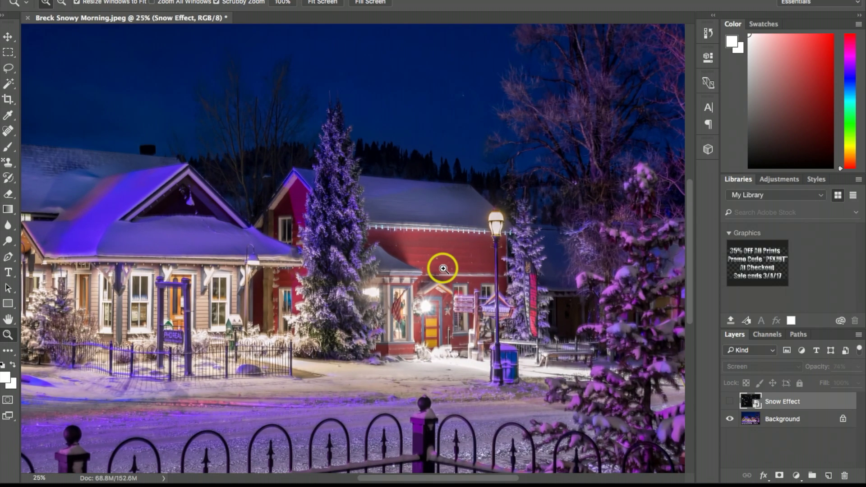
{"action": "left_click", "coordinate": [443, 269]}
{"action": "left_click", "coordinate": [443, 268]}
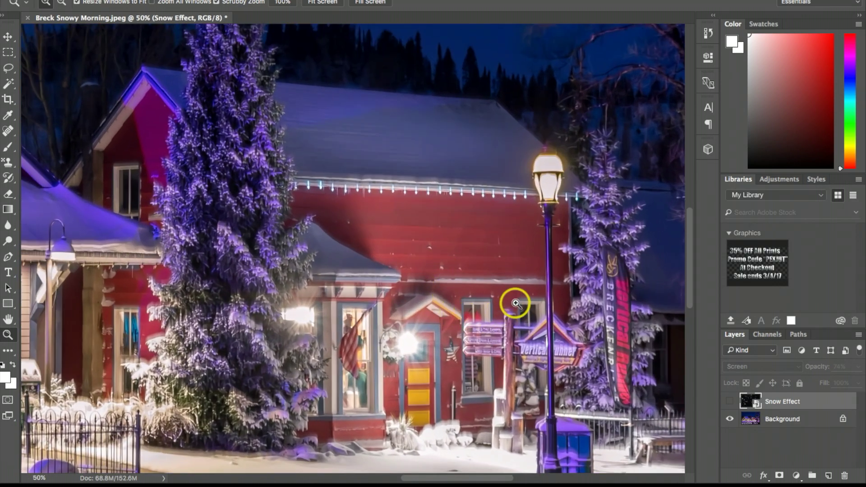
{"action": "left_click", "coordinate": [442, 303]}
{"action": "right_click", "coordinate": [451, 333]}
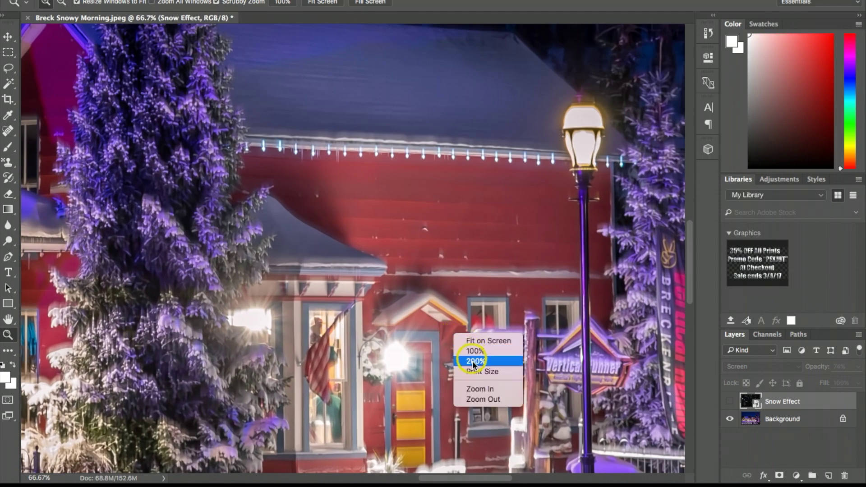
{"action": "left_click", "coordinate": [481, 340]}
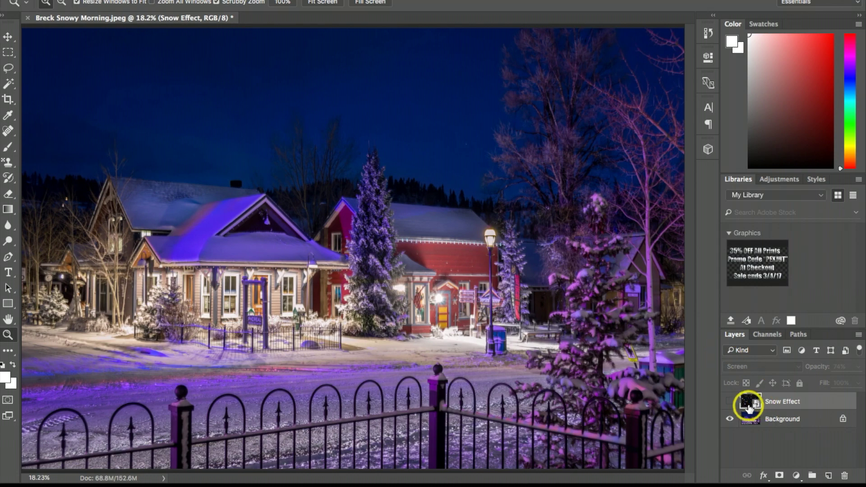
{"action": "left_click", "coordinate": [730, 402]}
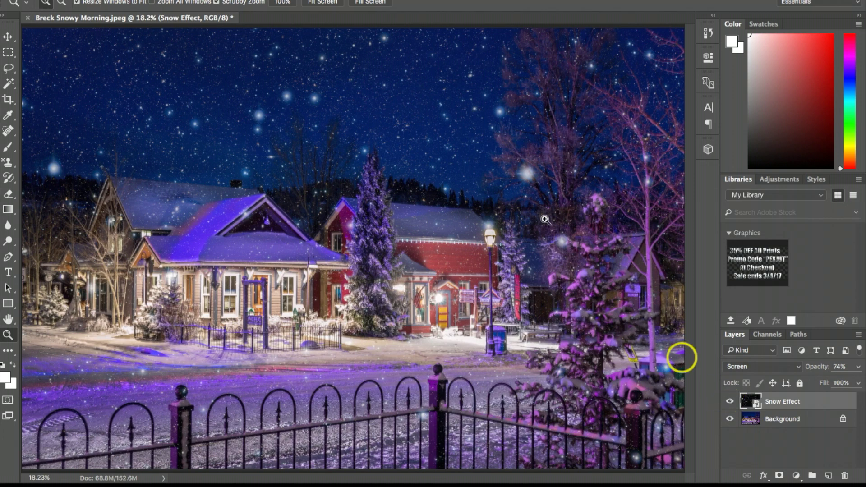
Close the edited document without saving and reopen Breck Snowy Morning.jpeg fresh
{"action": "left_click", "coordinate": [28, 18]}
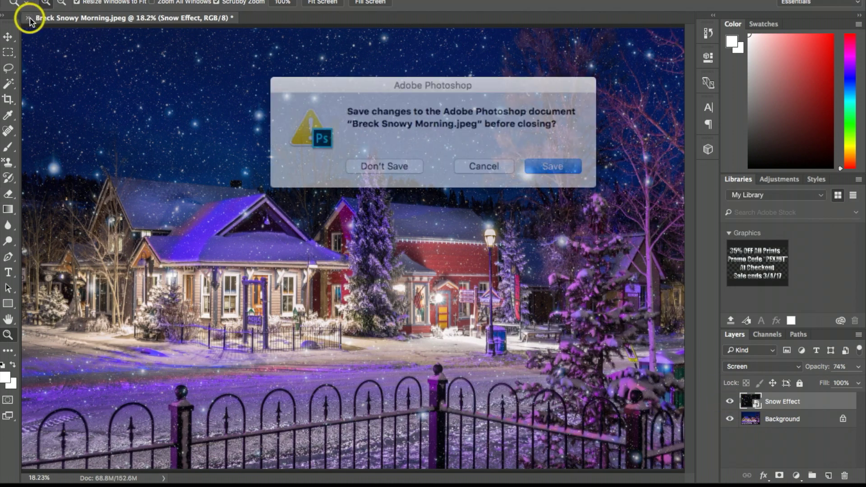
{"action": "left_click", "coordinate": [388, 160]}
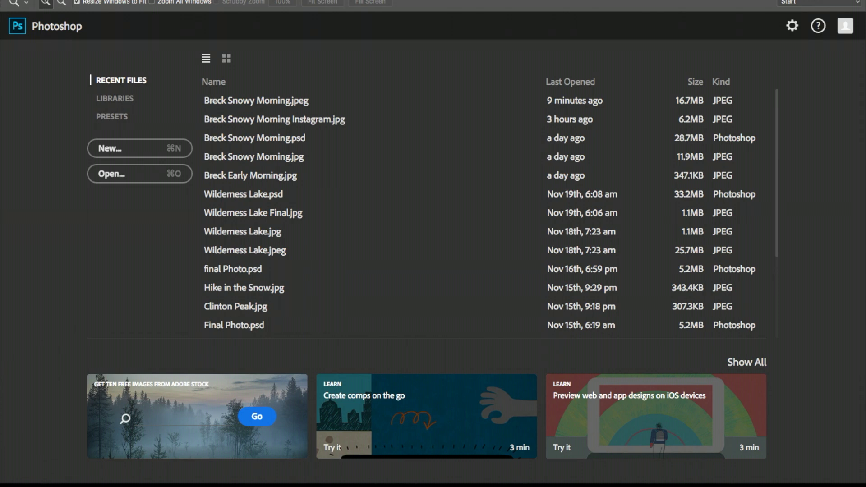
{"action": "left_click_drag", "start_coordinate": [9, 197], "coordinate": [424, 235]}
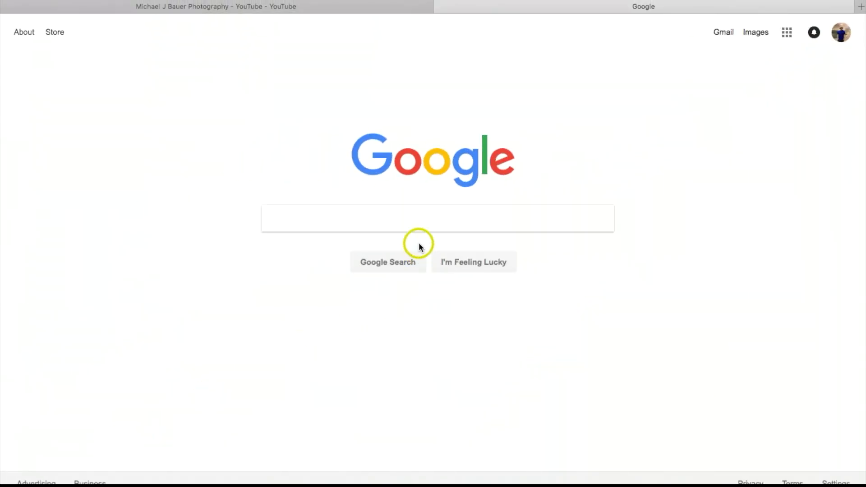
Search Google for 'snow effect photoshop' and switch to the image results
{"action": "left_click", "coordinate": [388, 215]}
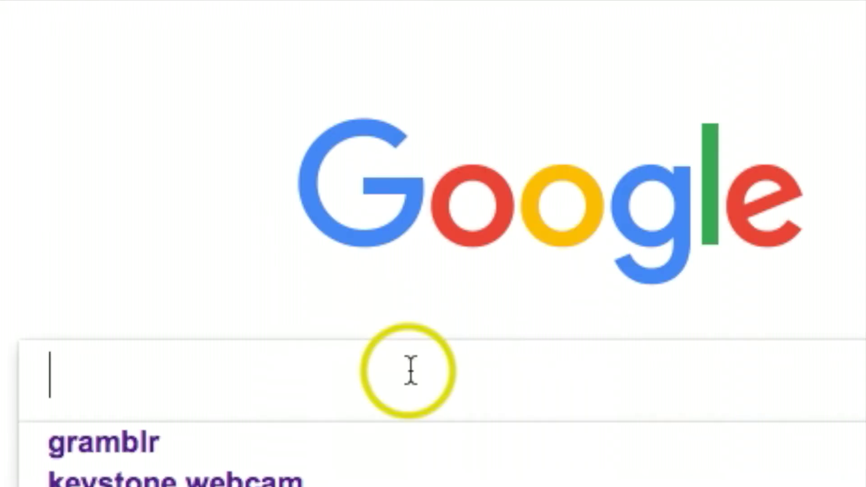
{"action": "type", "text": "snow eff"}
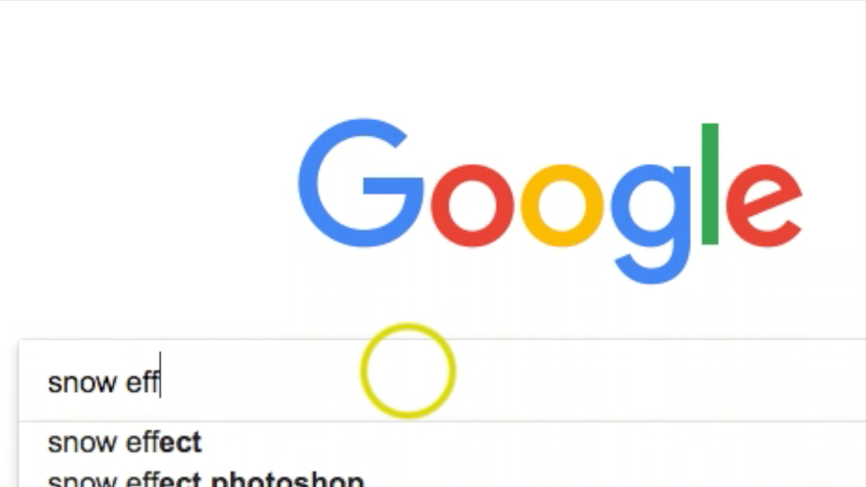
{"action": "type", "text": "ect ph"}
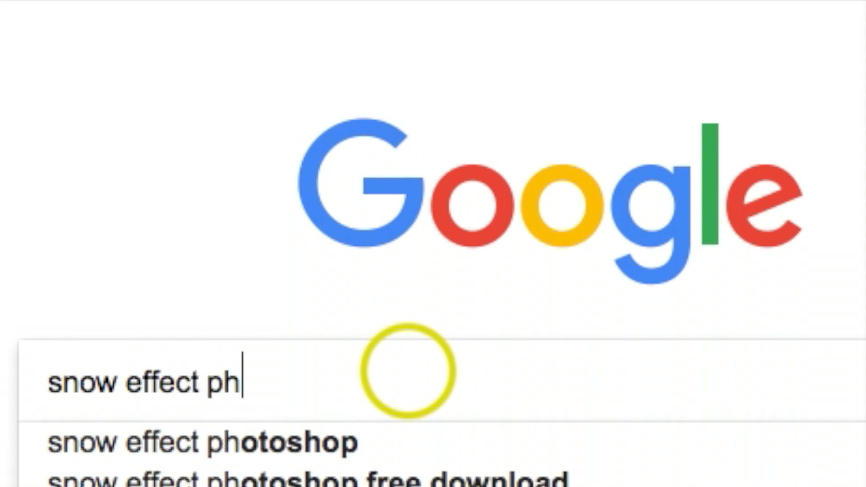
{"action": "type", "text": "otoshop"}
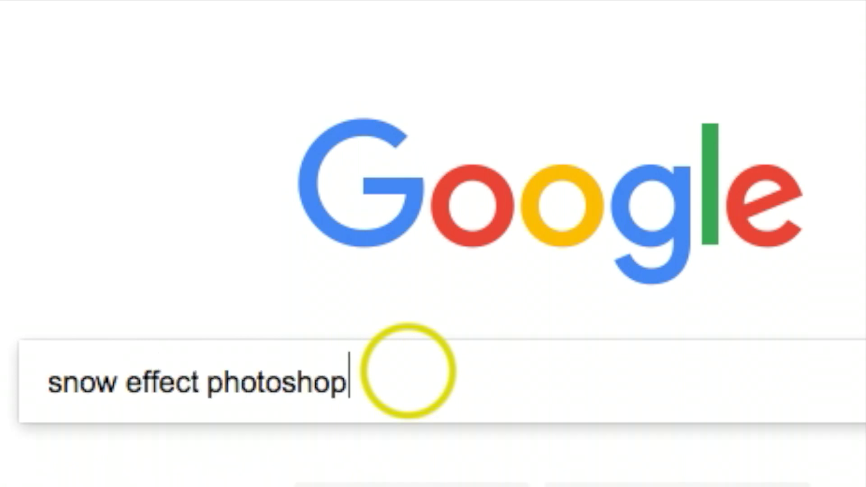
{"action": "key", "text": "Return"}
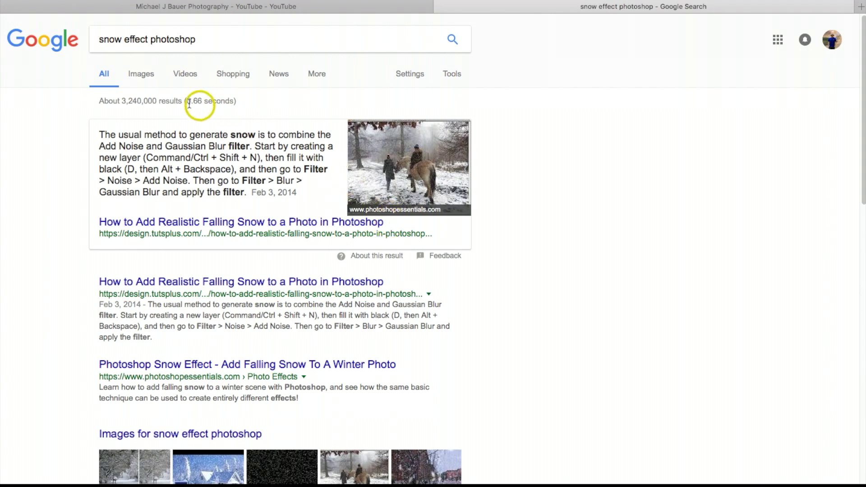
{"action": "left_click", "coordinate": [140, 75]}
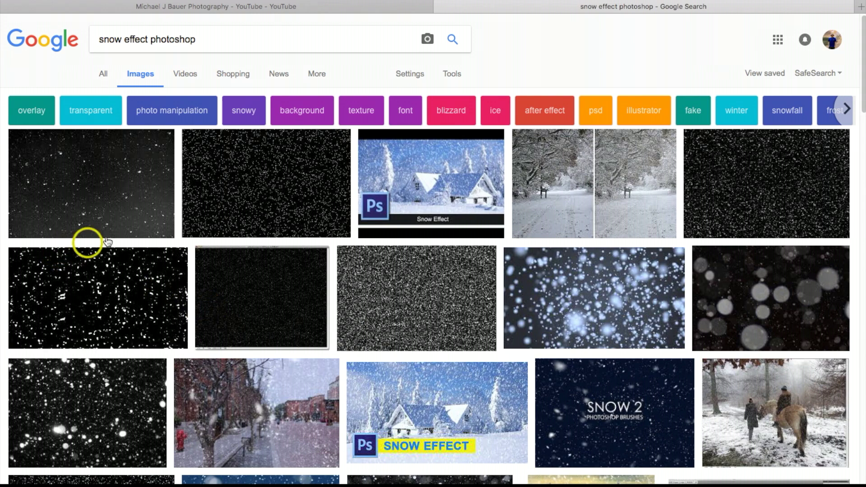
Compare the starry, Snow Texture IV and dust overlay previews, then open Snow Texture III full size
{"action": "left_click", "coordinate": [124, 178]}
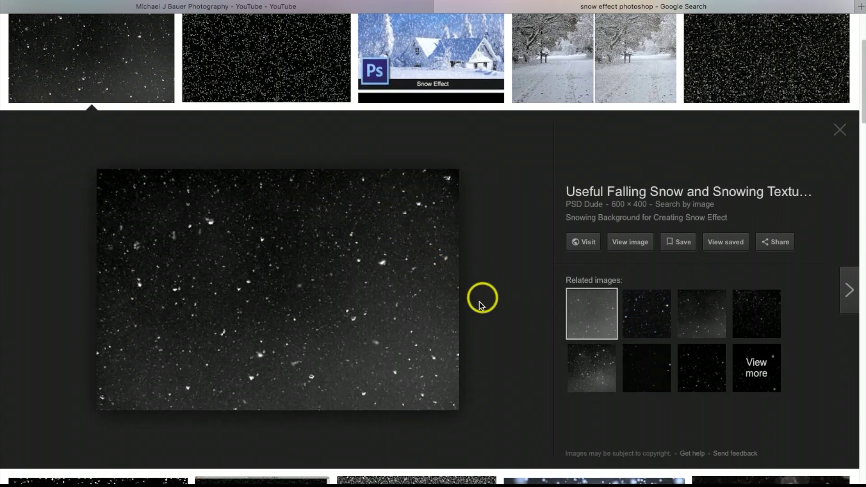
{"action": "left_click", "coordinate": [656, 324]}
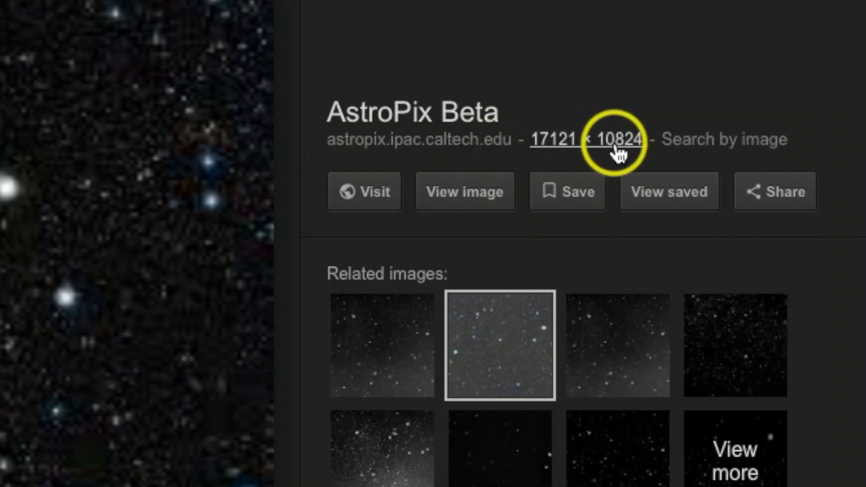
{"action": "left_click", "coordinate": [626, 389]}
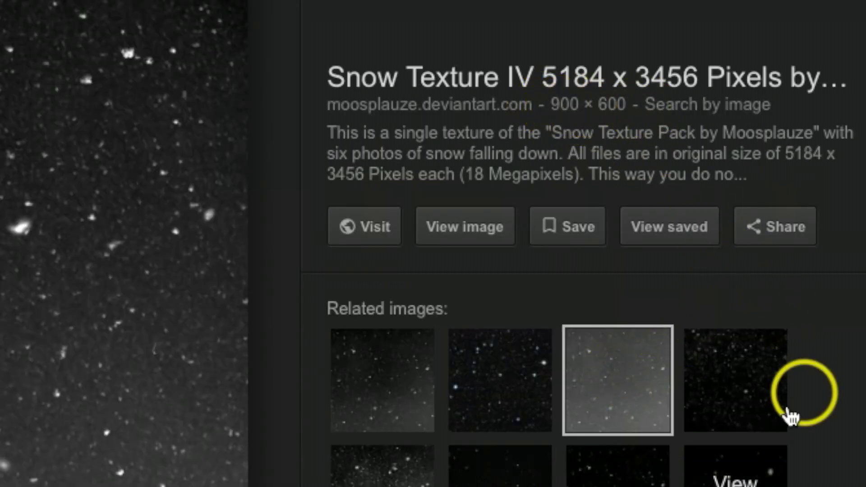
{"action": "left_click", "coordinate": [769, 391]}
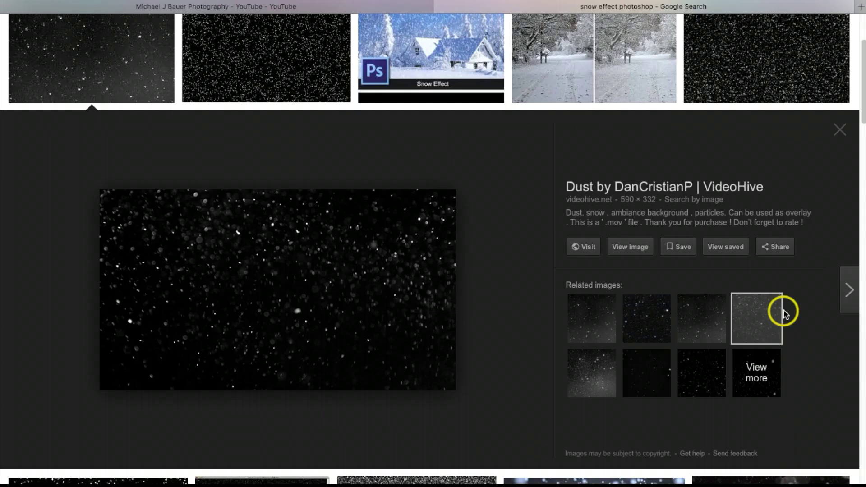
{"action": "left_click", "coordinate": [591, 385]}
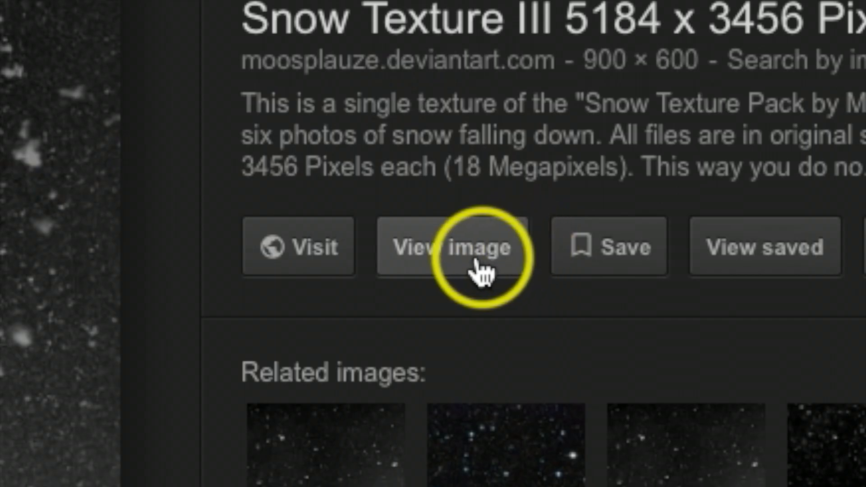
{"action": "left_click", "coordinate": [451, 263]}
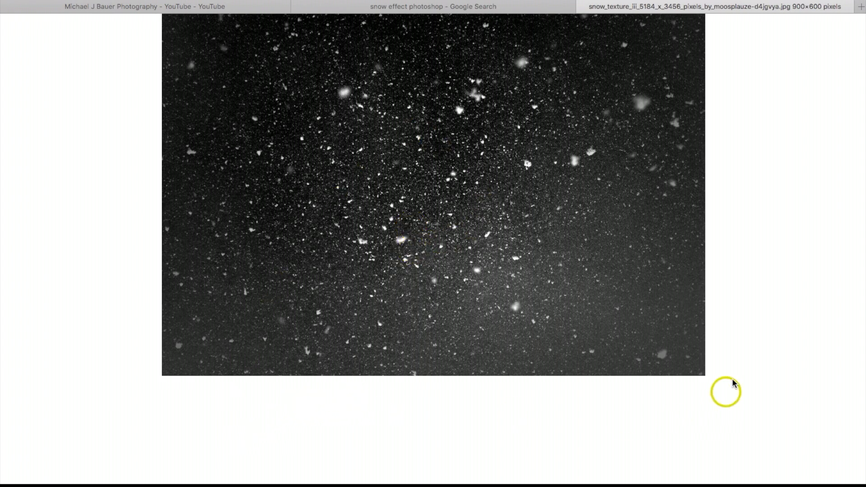
Start saving the snow image to the Desktop with Save Image As, clearing the suggested file name
{"action": "right_click", "coordinate": [398, 172]}
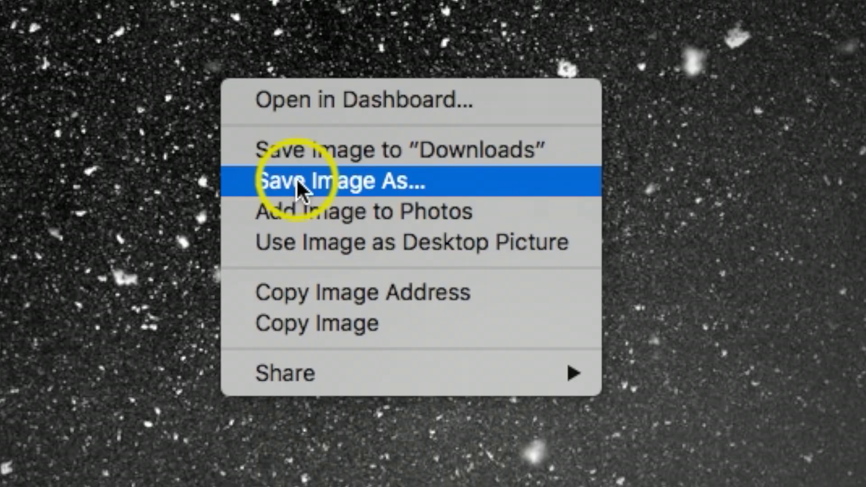
{"action": "left_click", "coordinate": [298, 185]}
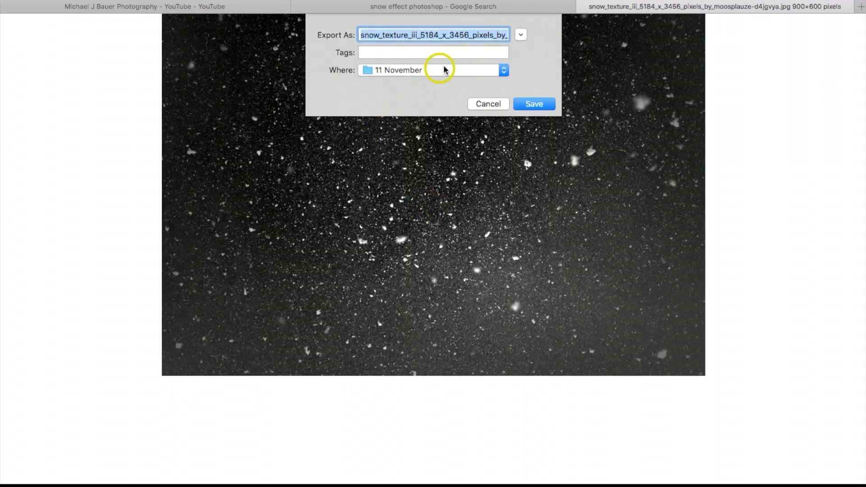
{"action": "left_click", "coordinate": [458, 72]}
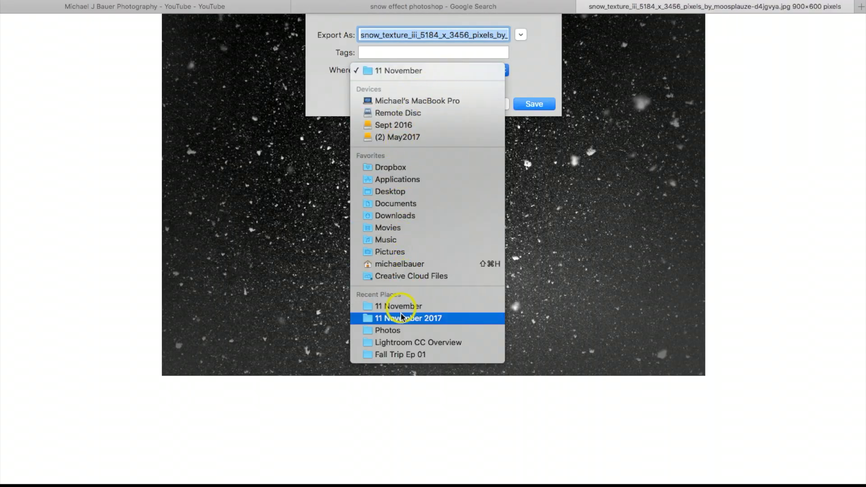
{"action": "left_click", "coordinate": [391, 192]}
{"action": "key", "text": "BackSpace"}
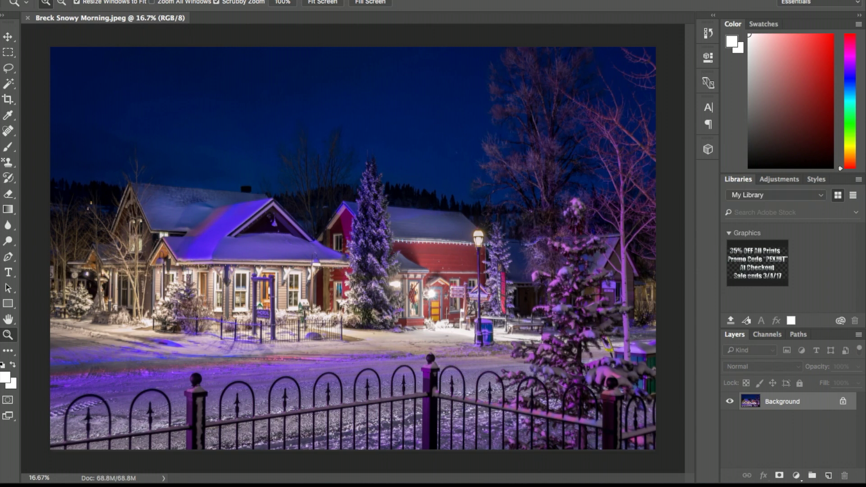
Place Snow Effect.jpg over the village photo, stretched to the top, bottom, left and right edges
{"action": "left_click_drag", "start_coordinate": [0, 193], "coordinate": [379, 236]}
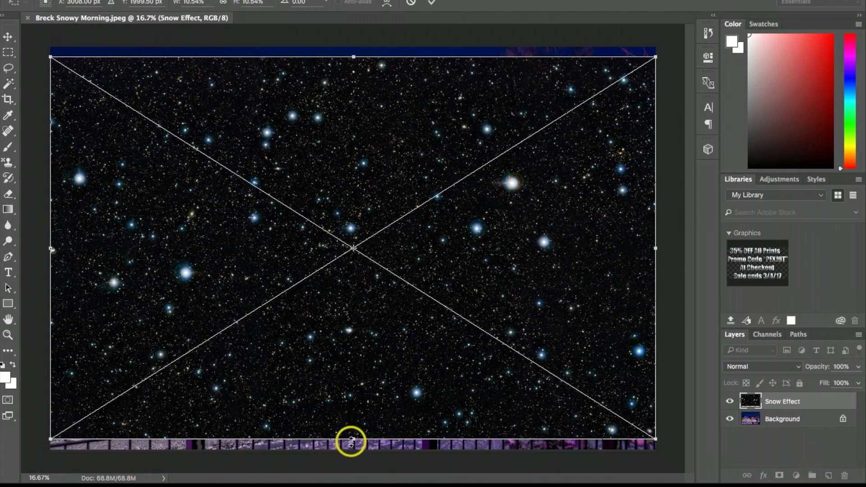
{"action": "left_click_drag", "start_coordinate": [352, 441], "coordinate": [355, 444]}
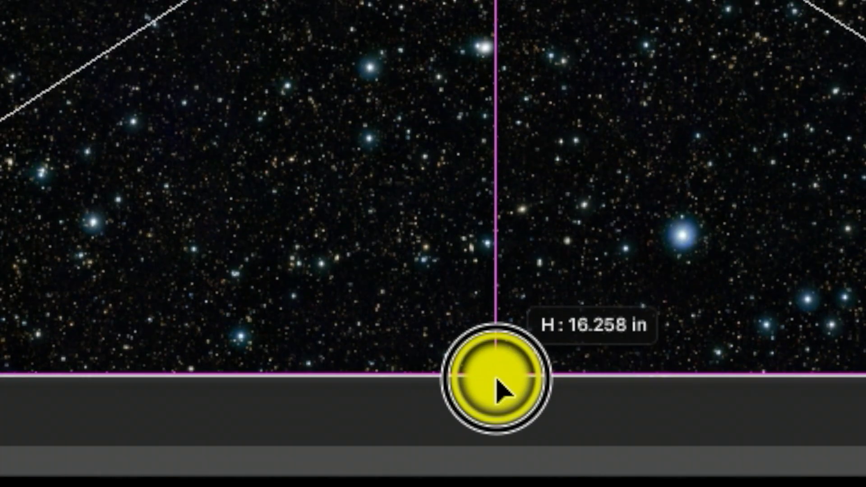
{"action": "left_click_drag", "start_coordinate": [360, 54], "coordinate": [353, 47]}
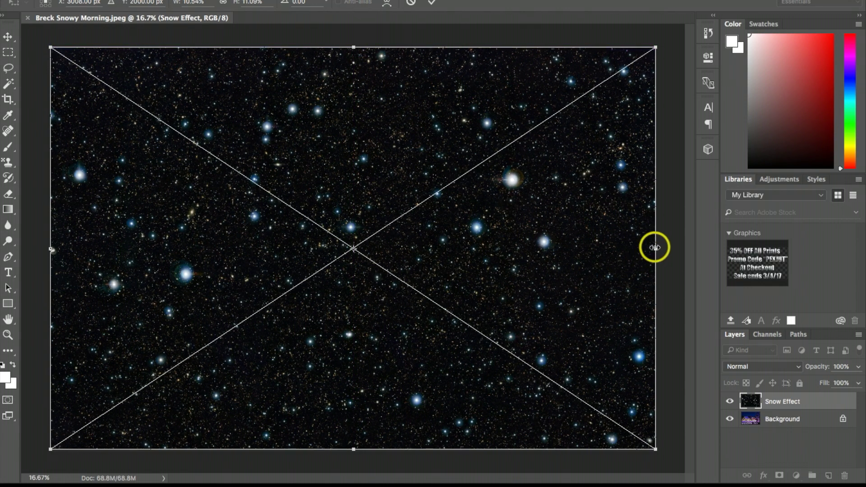
{"action": "left_click_drag", "start_coordinate": [654, 248], "coordinate": [673, 248]}
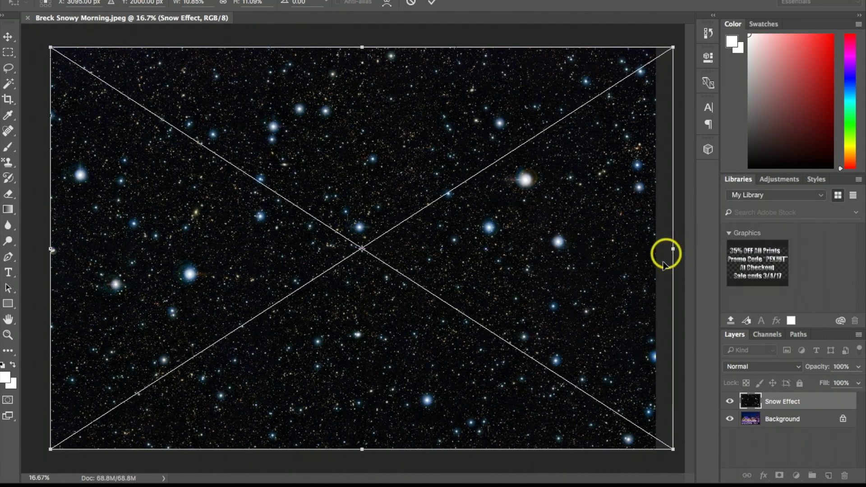
{"action": "left_click_drag", "start_coordinate": [50, 249], "coordinate": [35, 249]}
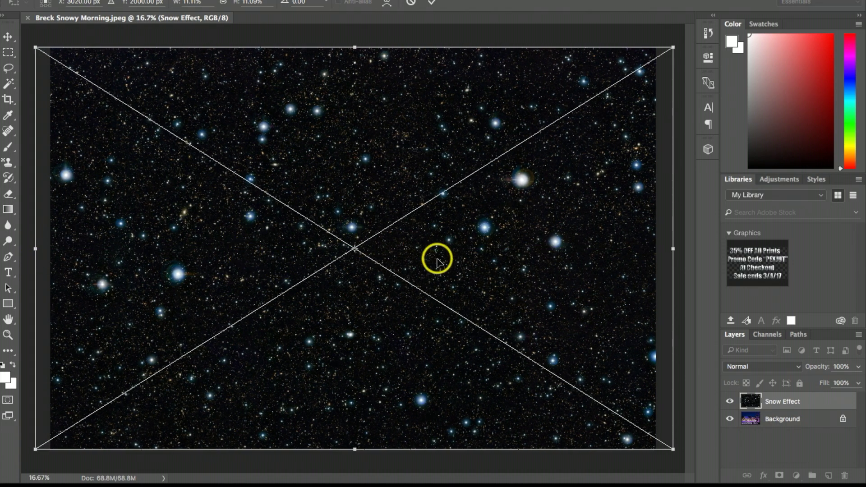
{"action": "key", "text": "Return"}
{"action": "key", "text": "z"}
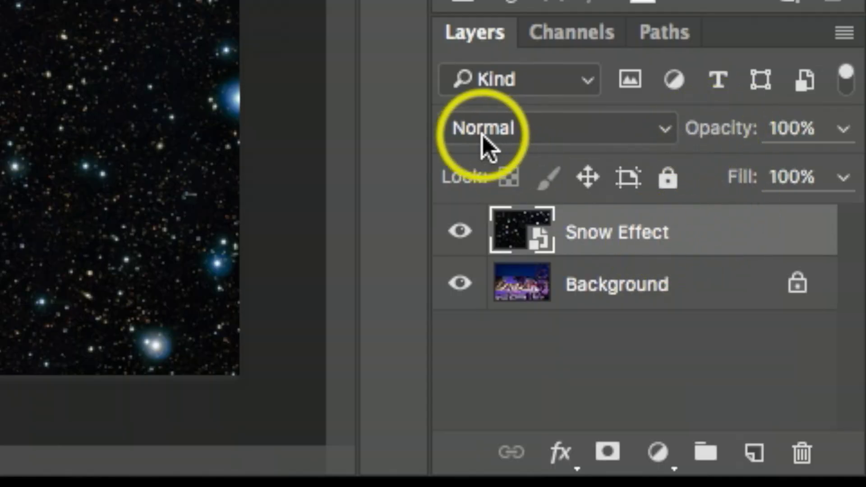
Set the Snow Effect layer to Screen blend mode and its opacity to about 80%
{"action": "left_click", "coordinate": [505, 131]}
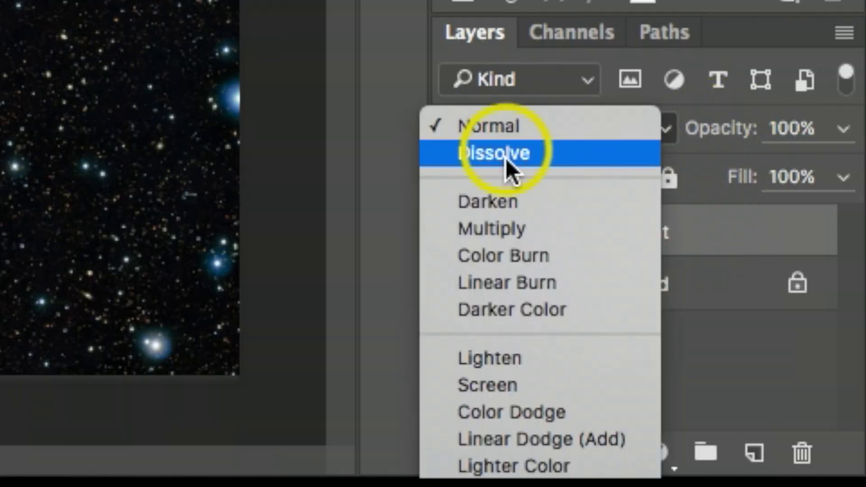
{"action": "left_click", "coordinate": [502, 387]}
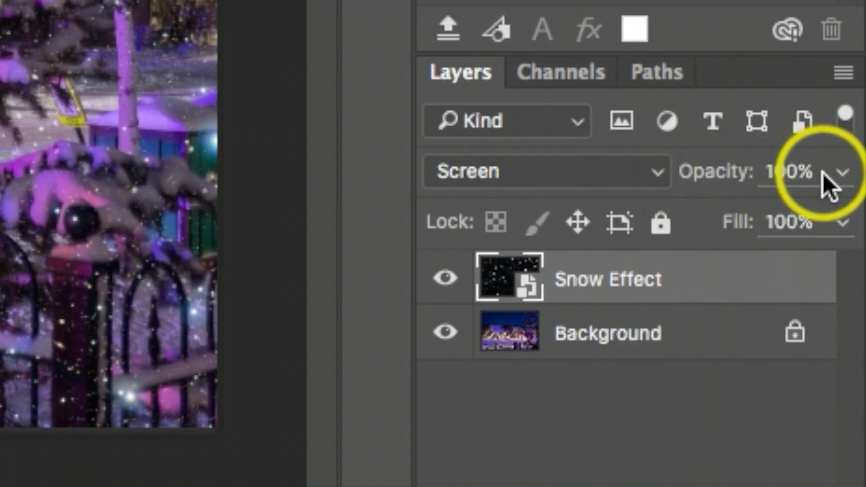
{"action": "left_click", "coordinate": [857, 367]}
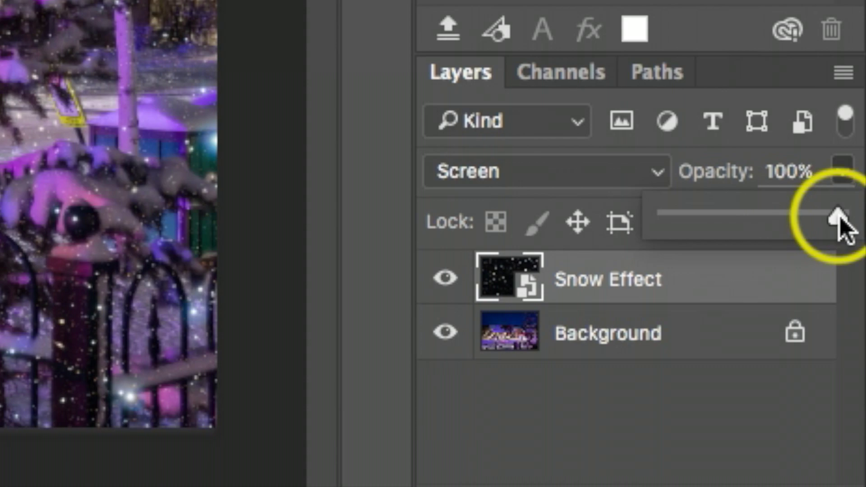
{"action": "left_click_drag", "start_coordinate": [840, 226], "coordinate": [810, 228]}
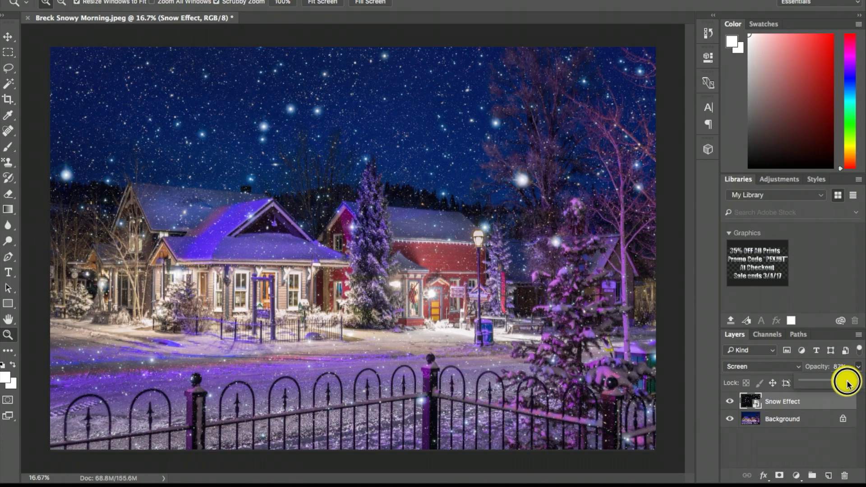
{"action": "left_click_drag", "start_coordinate": [848, 384], "coordinate": [848, 383]}
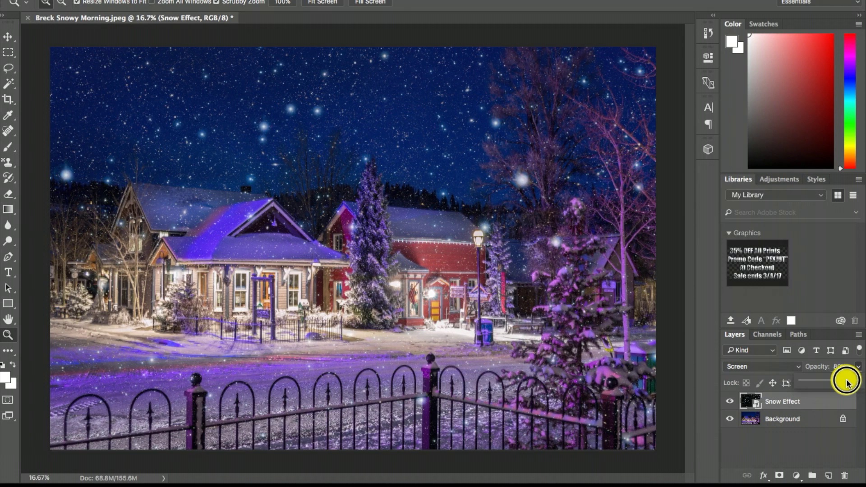
{"action": "left_click_drag", "start_coordinate": [848, 383], "coordinate": [849, 384]}
{"action": "left_click", "coordinate": [750, 442]}
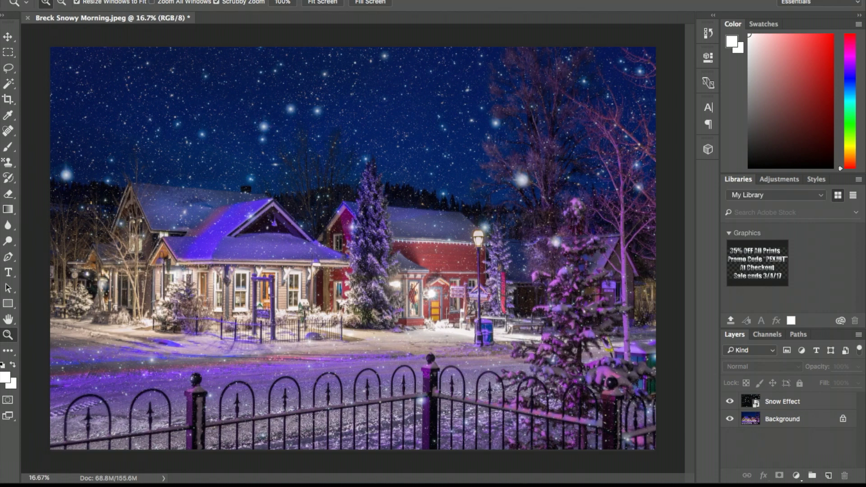
Use File > Save As with JPEG format to save Breck Snowy Morning.jpg on the Desktop
{"action": "left_click", "coordinate": [111, 0]}
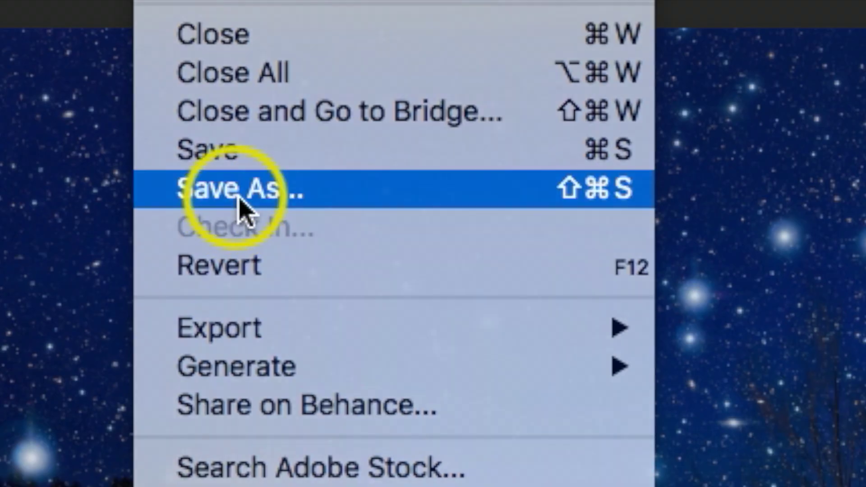
{"action": "left_click", "coordinate": [128, 96]}
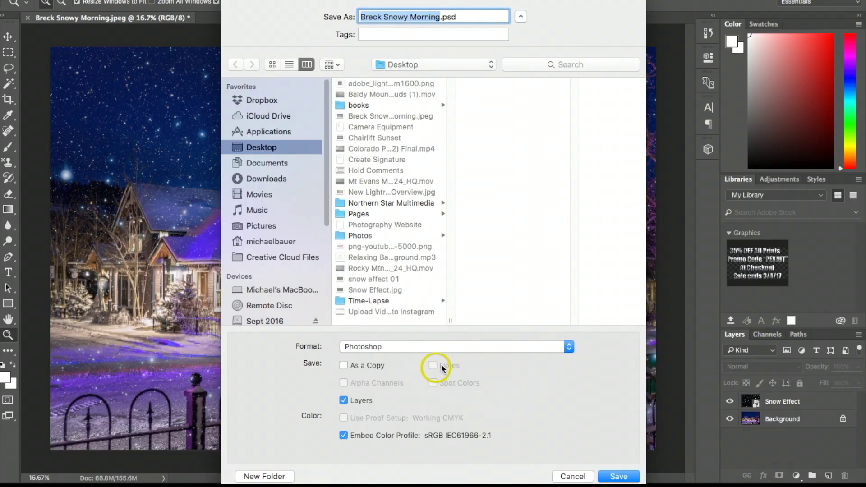
{"action": "left_click", "coordinate": [457, 353]}
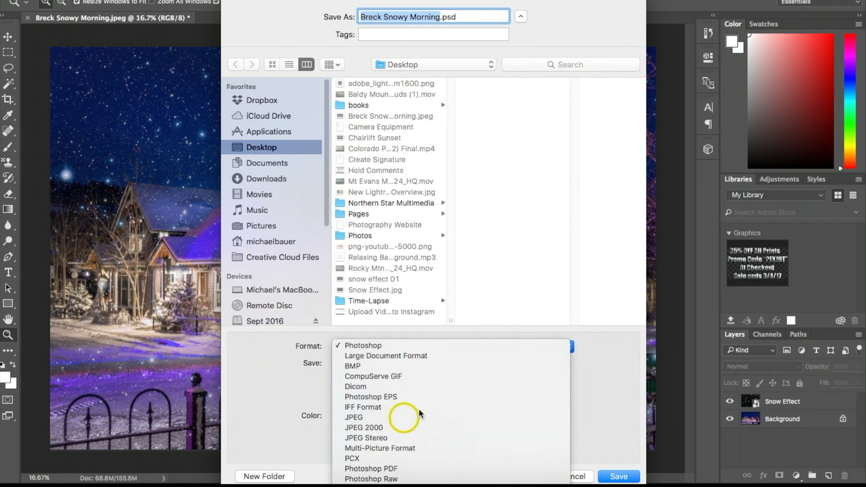
{"action": "left_click", "coordinate": [401, 419]}
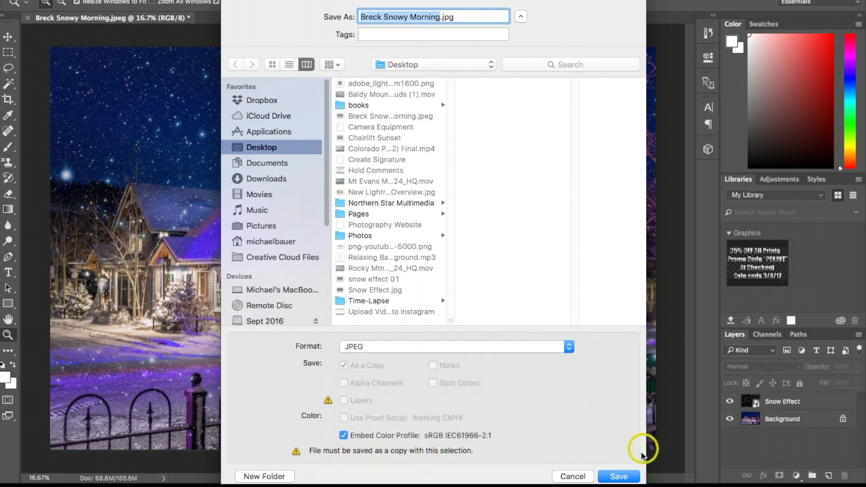
{"action": "left_click", "coordinate": [617, 476]}
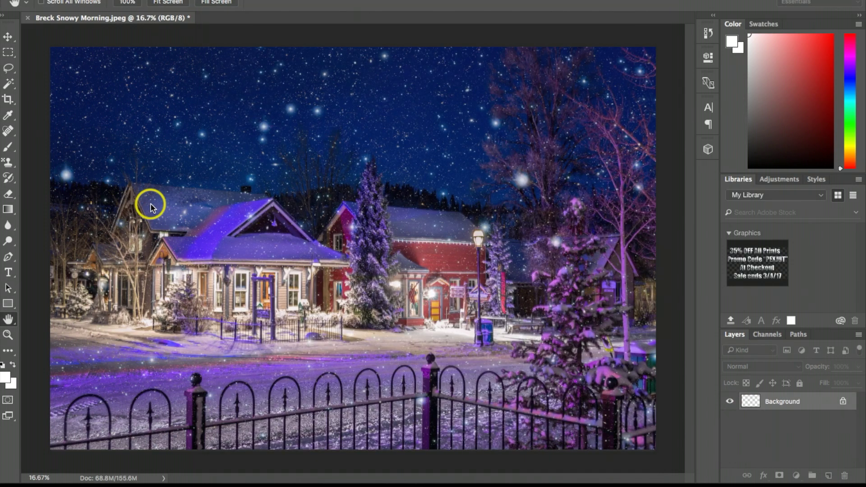